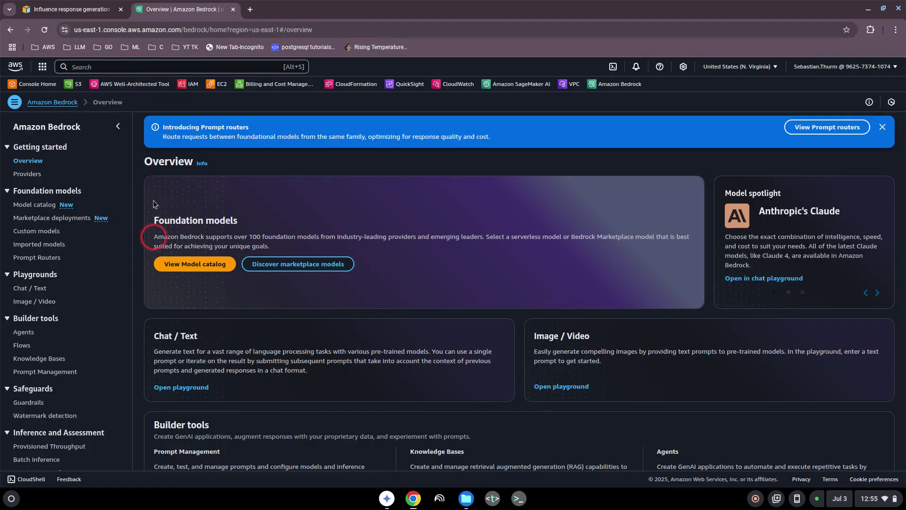
Open the Chat / Text playground and turn on compare mode
click(33, 288)
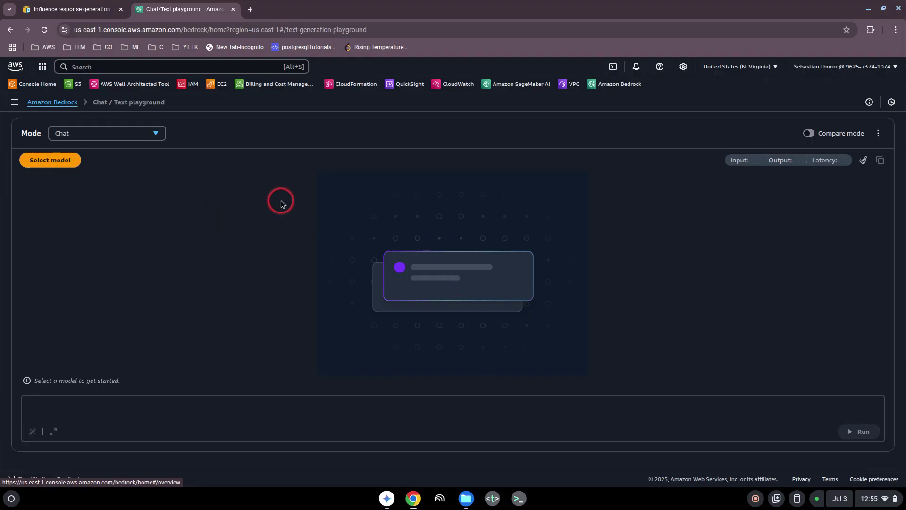
click(809, 134)
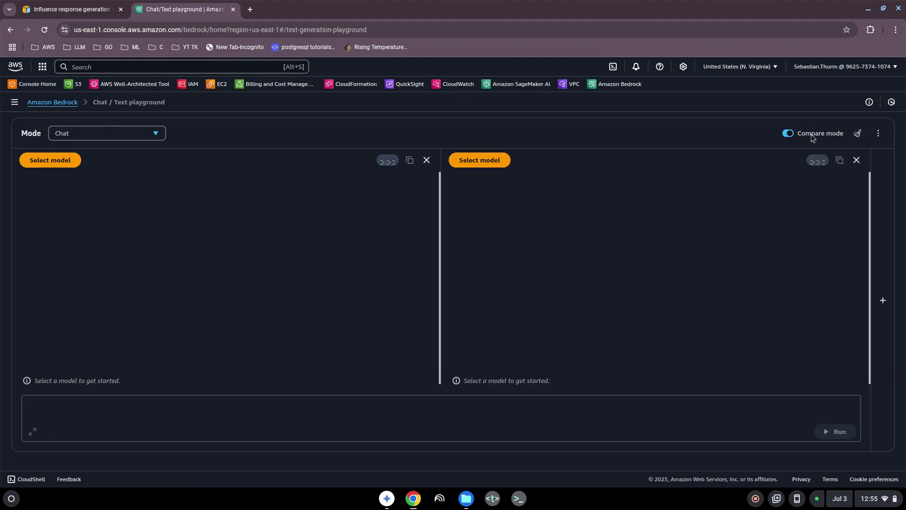
Choose Amazon's Nova Lite 1.0 as the first model in the comparison
click(55, 160)
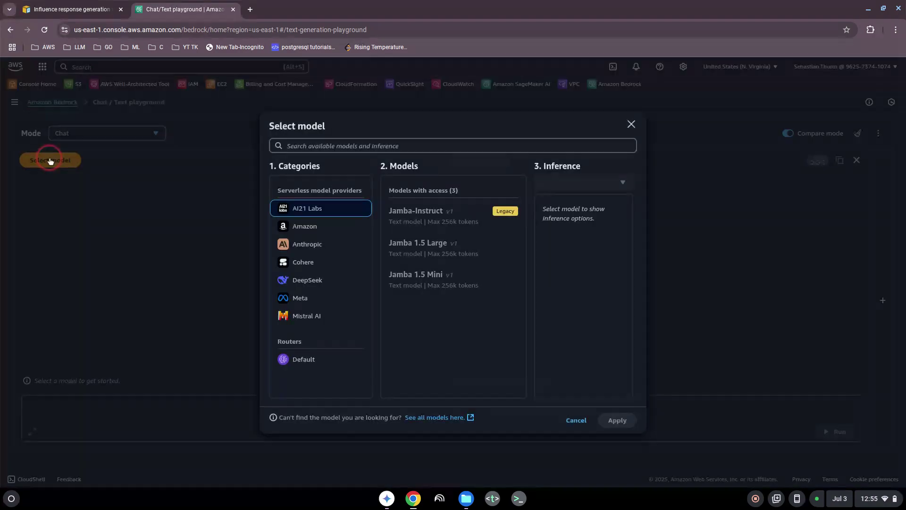
click(304, 226)
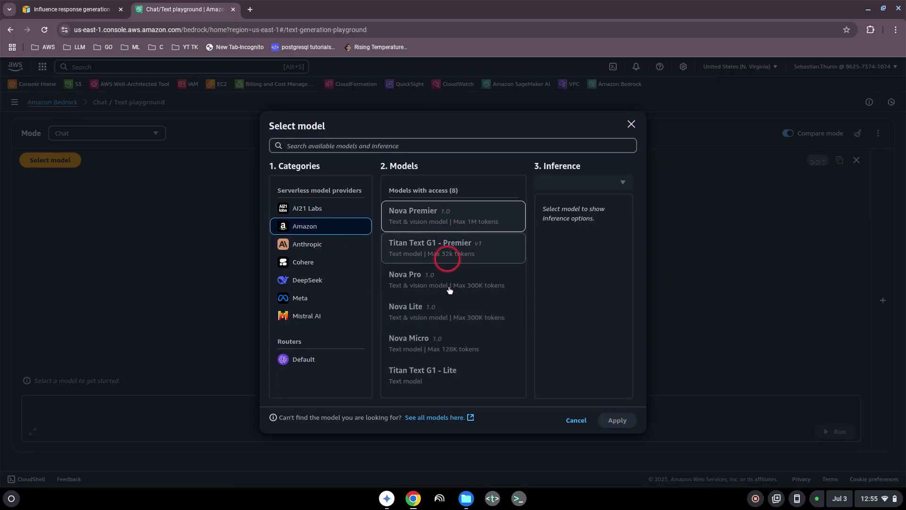
click(439, 314)
click(615, 421)
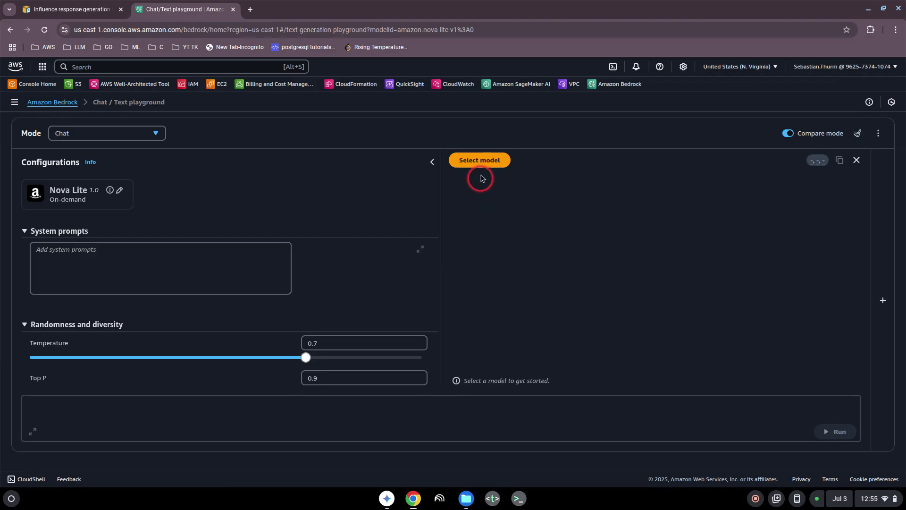
Choose Anthropic's Claude 3 Haiku v1 with on-demand inference as the second model in the comparison
click(480, 161)
click(310, 245)
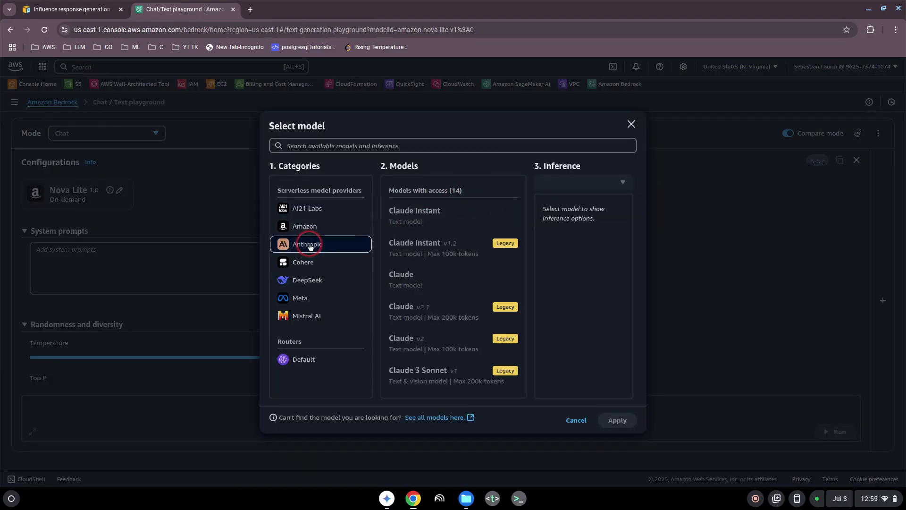
click(467, 216)
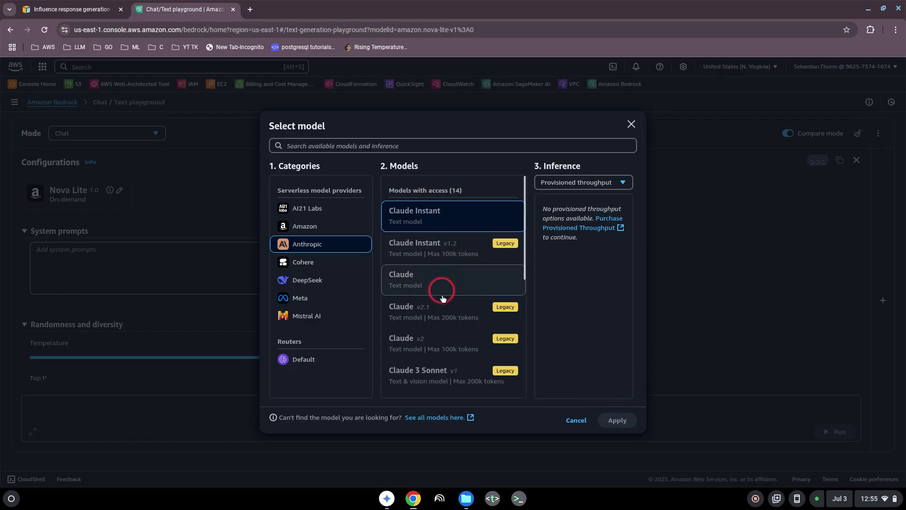
scroll(439, 329, down, 1)
click(445, 366)
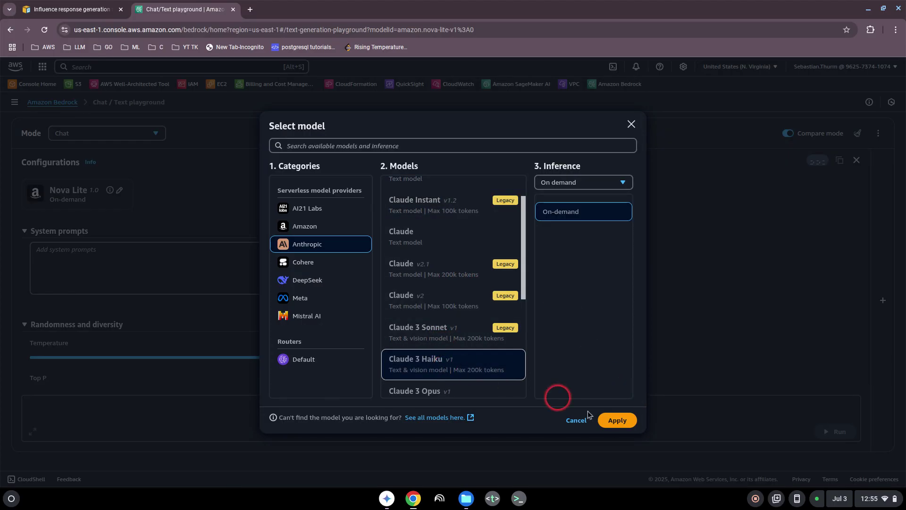
click(615, 419)
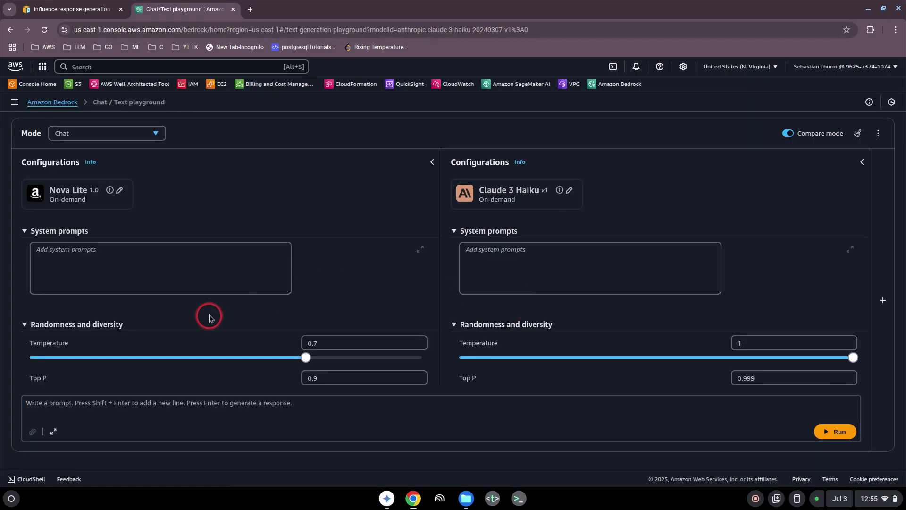
Review the system prompt, randomness and diversity, and length settings of both models, plus Nova Lite's guardrail options
scroll(208, 312, down, 2)
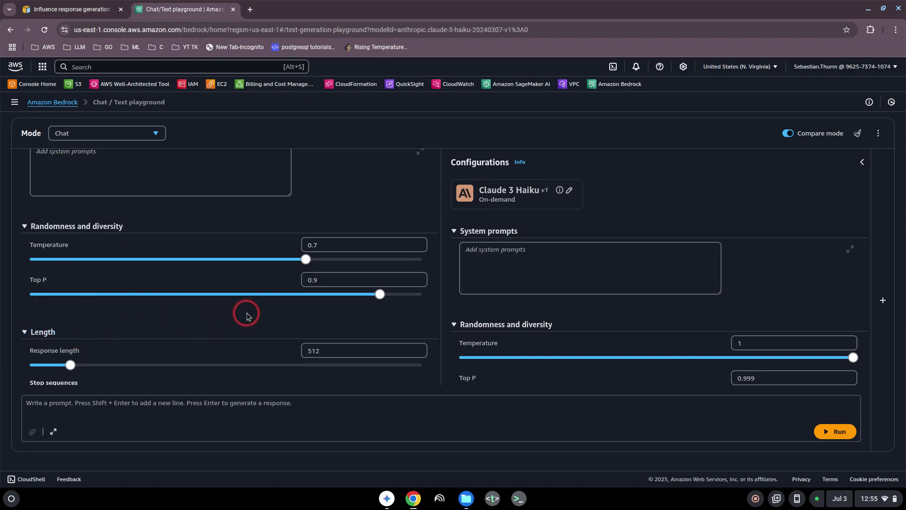
scroll(238, 317, up, 3)
scroll(236, 309, down, 4)
scroll(480, 315, down, 3)
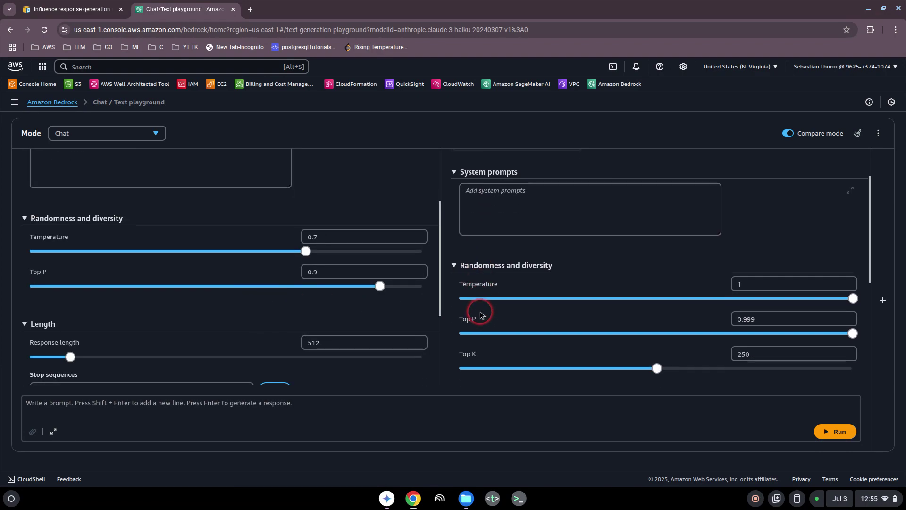
scroll(490, 300, up, 3)
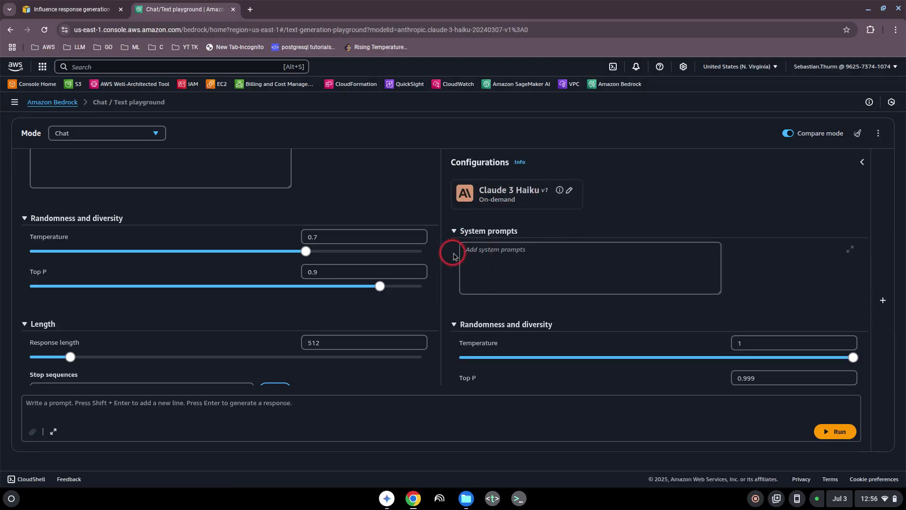
scroll(455, 254, down, 3)
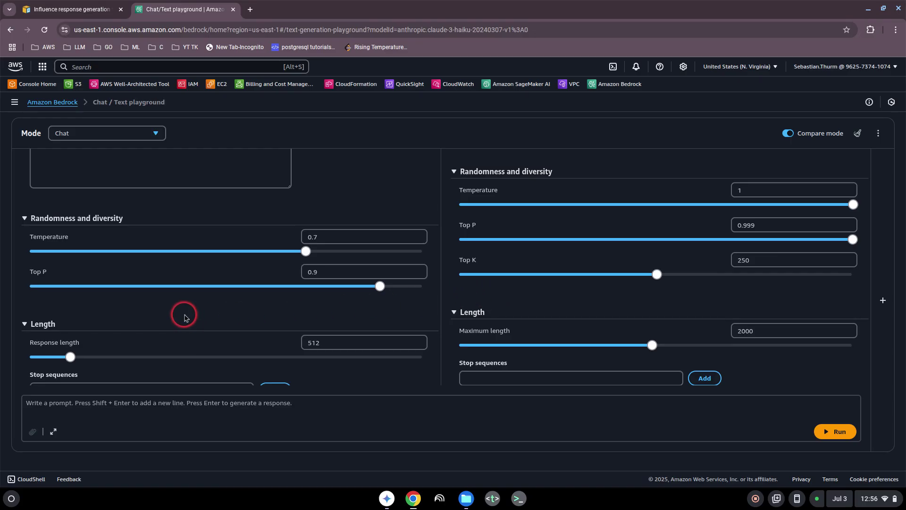
scroll(184, 317, down, 1)
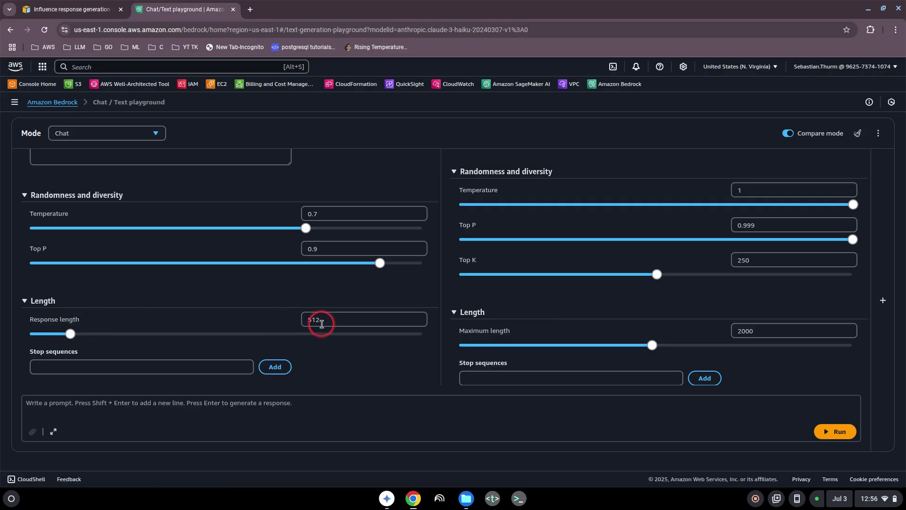
scroll(347, 346, down, 5)
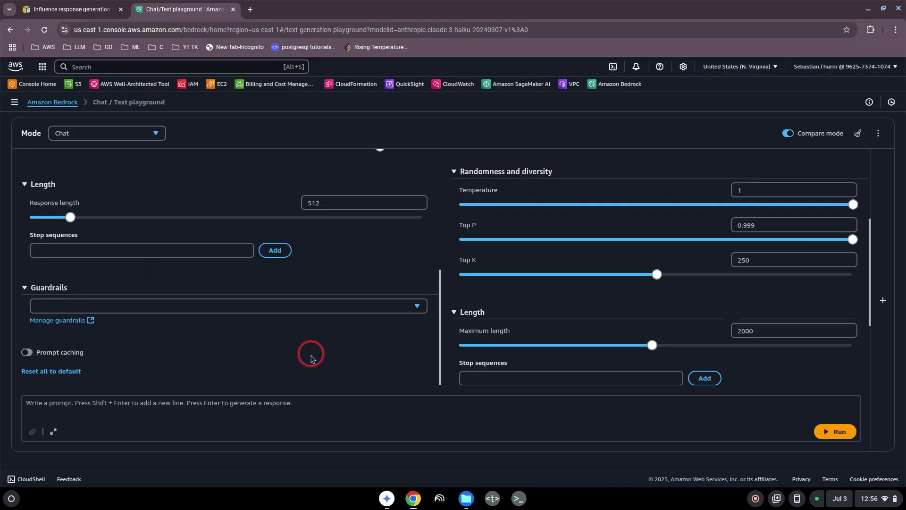
Run the prompt "write a short poem about a elephant in the zoo for kids. Maximum 8 lines" on both models
click(132, 406)
text(w)
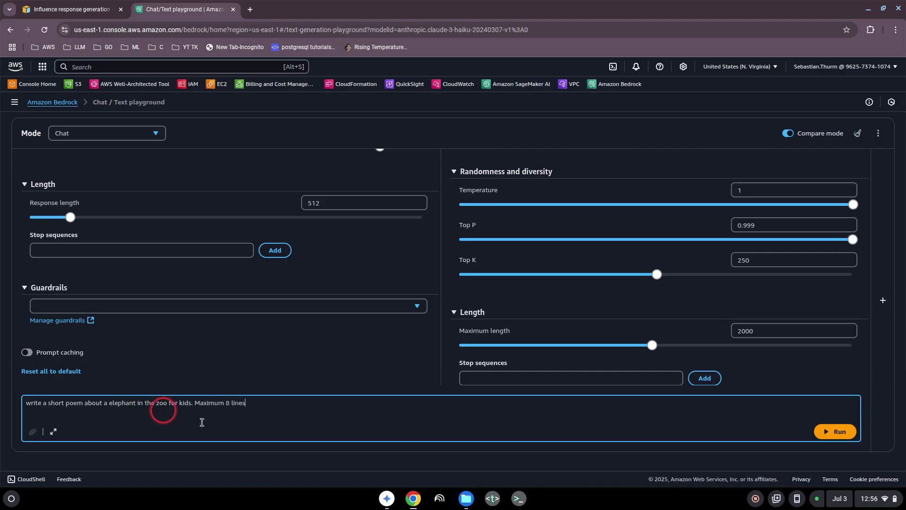
click(834, 432)
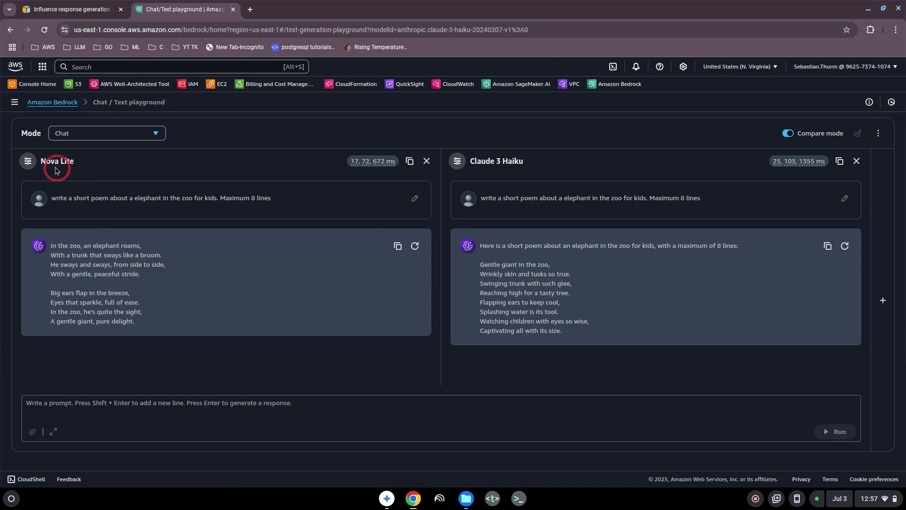
Compare the input token metrics of Nova Lite and Claude 3 Haiku and examine the submitted prompt text
drag(57, 162, 79, 162)
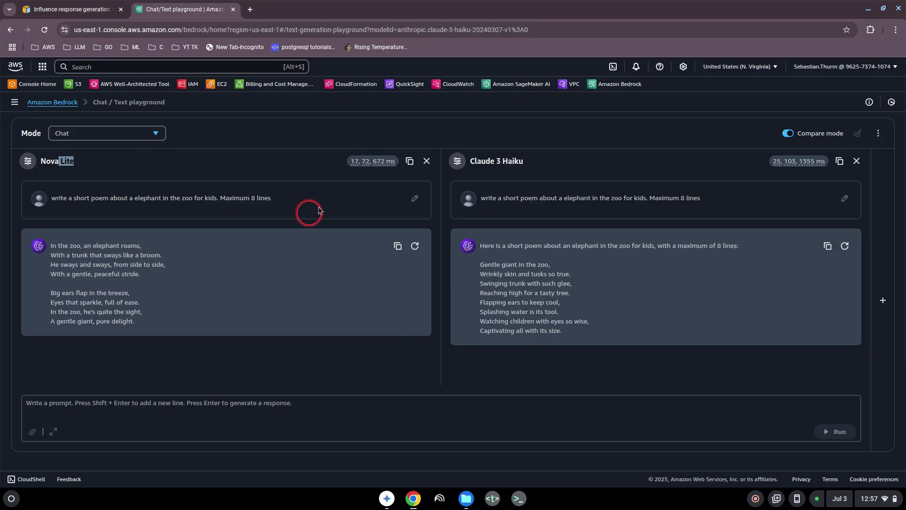
click(355, 163)
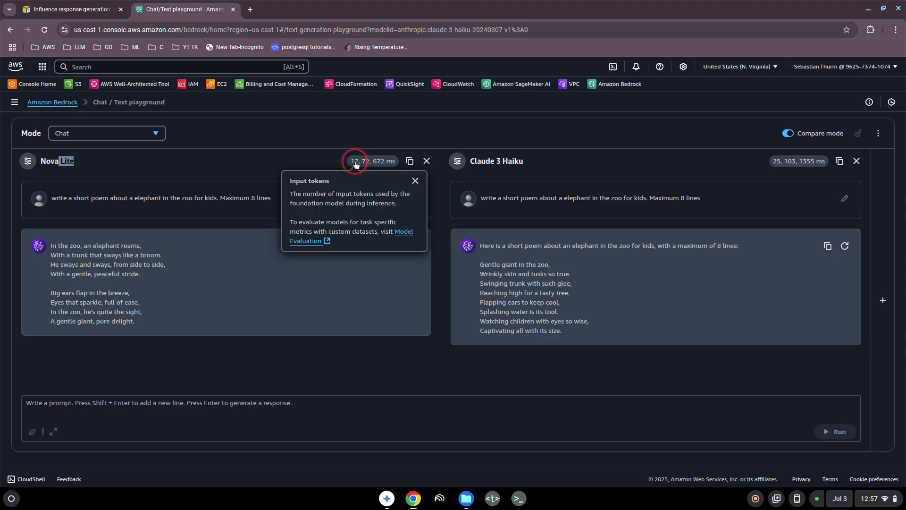
click(777, 163)
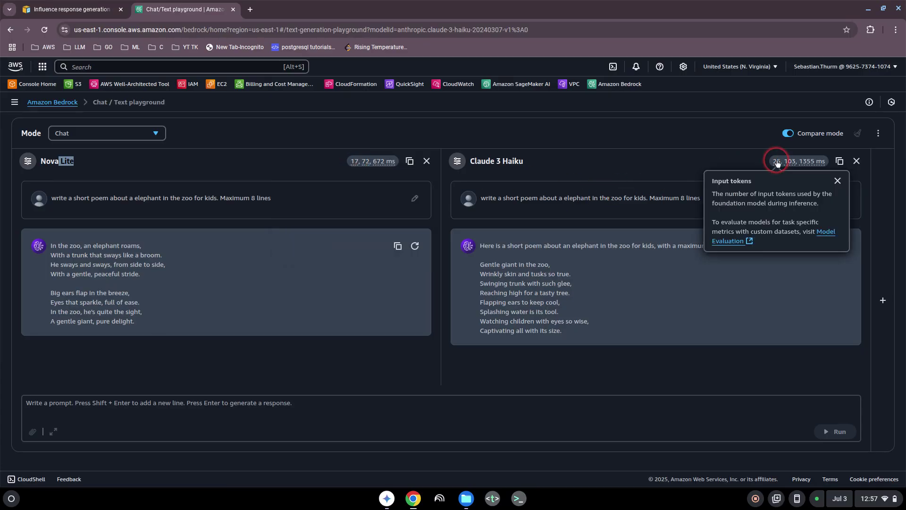
click(354, 162)
click(204, 173)
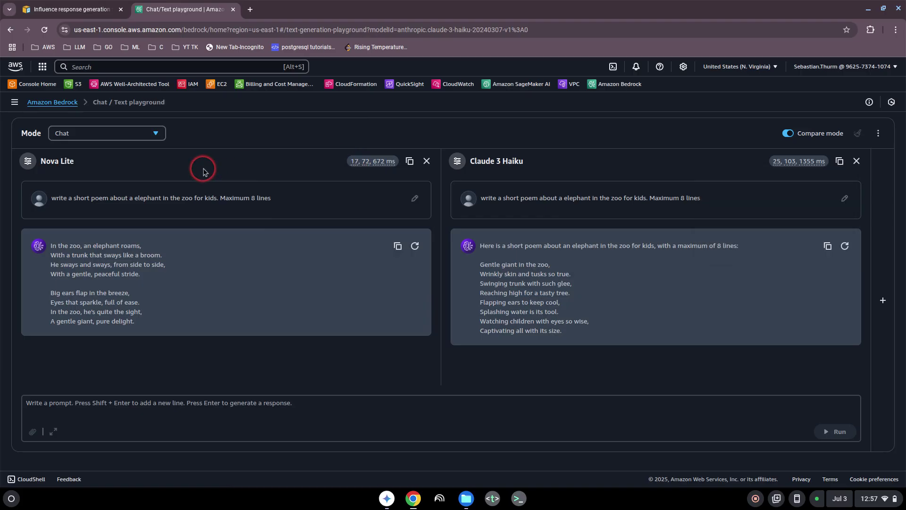
drag(53, 197, 286, 201)
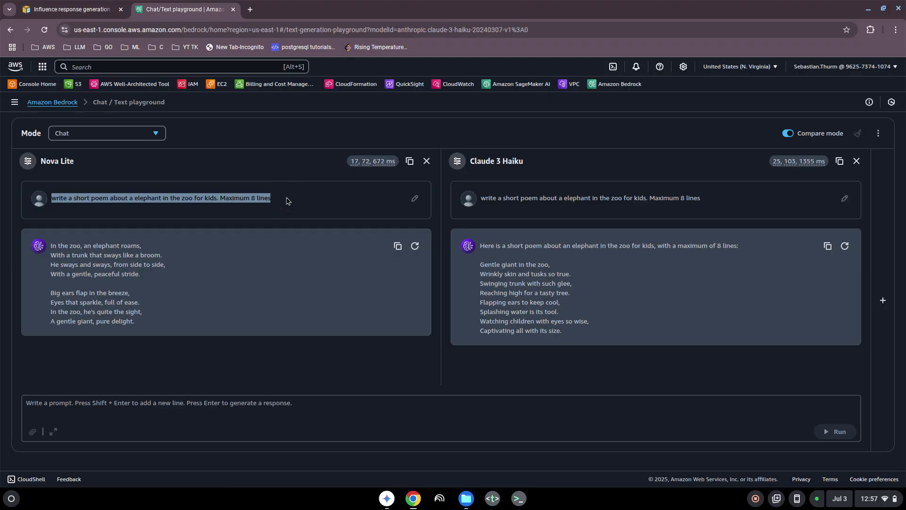
drag(286, 201, 65, 208)
click(329, 209)
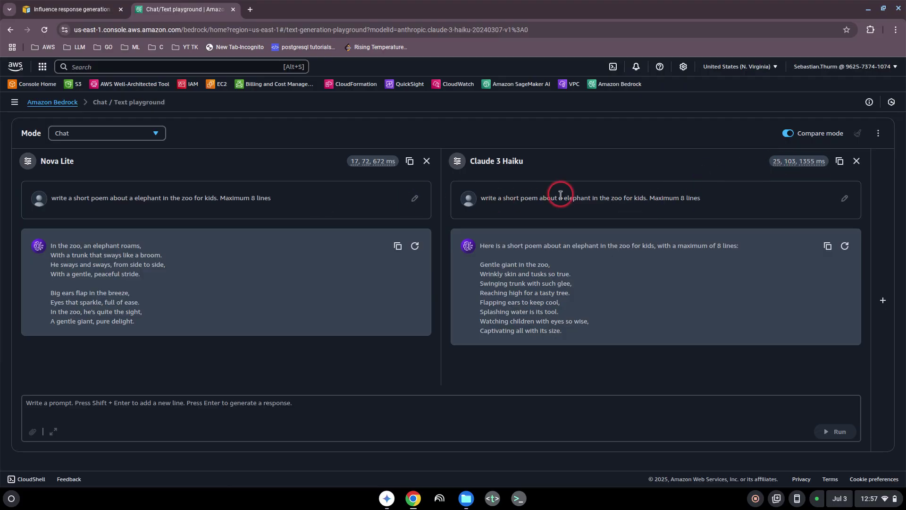
Examine the output token metrics of both models and the latency metric of Nova Lite
click(366, 162)
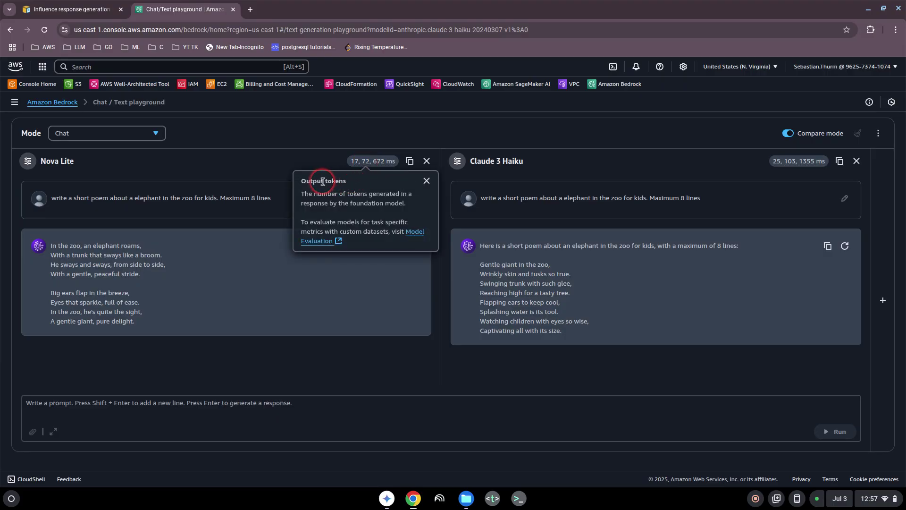
click(789, 161)
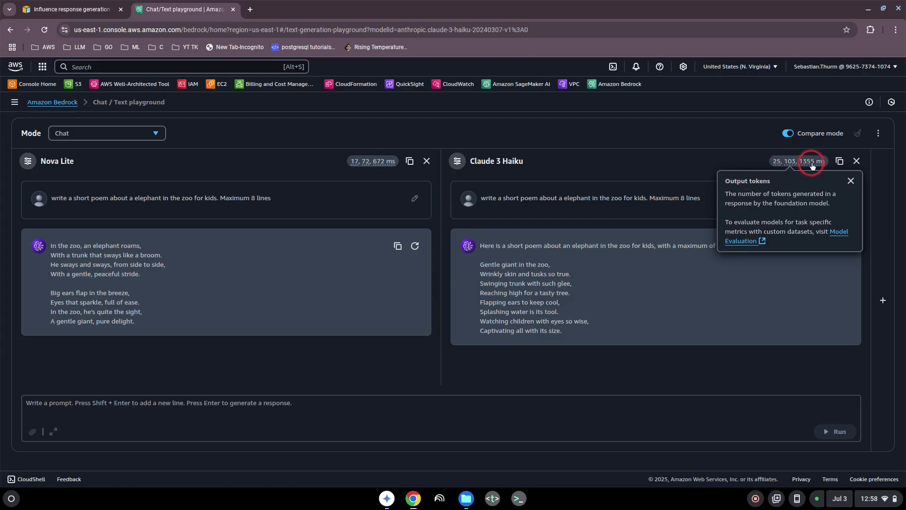
click(442, 178)
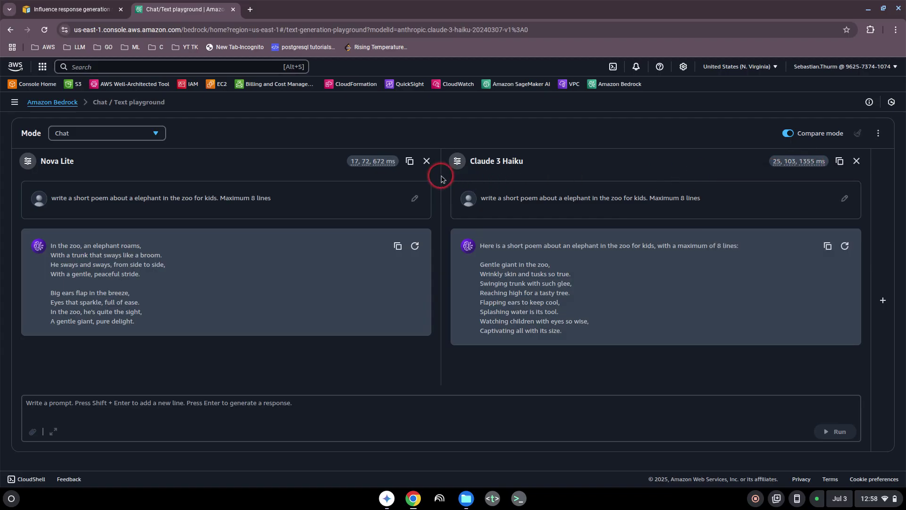
click(386, 162)
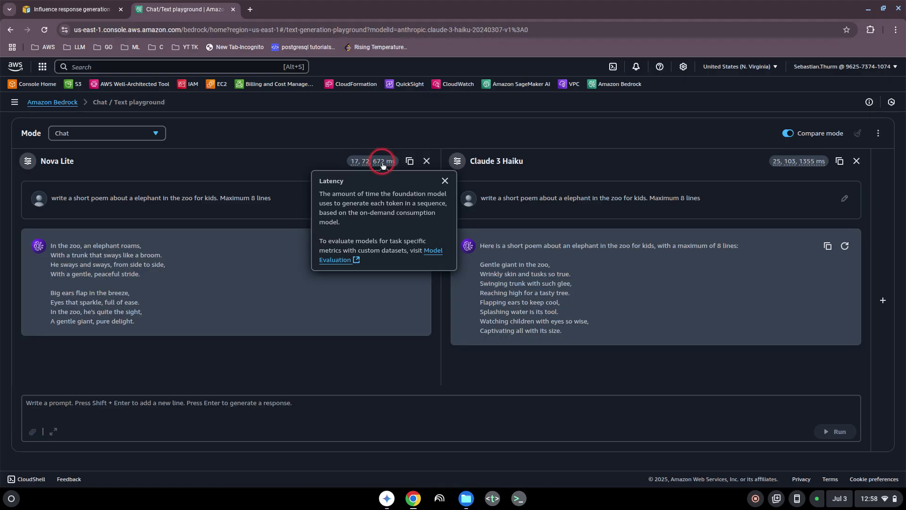
click(261, 179)
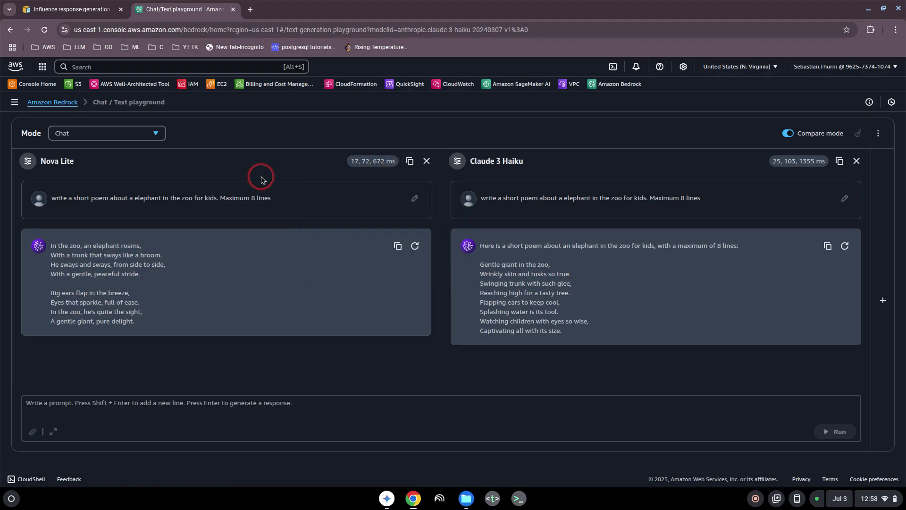